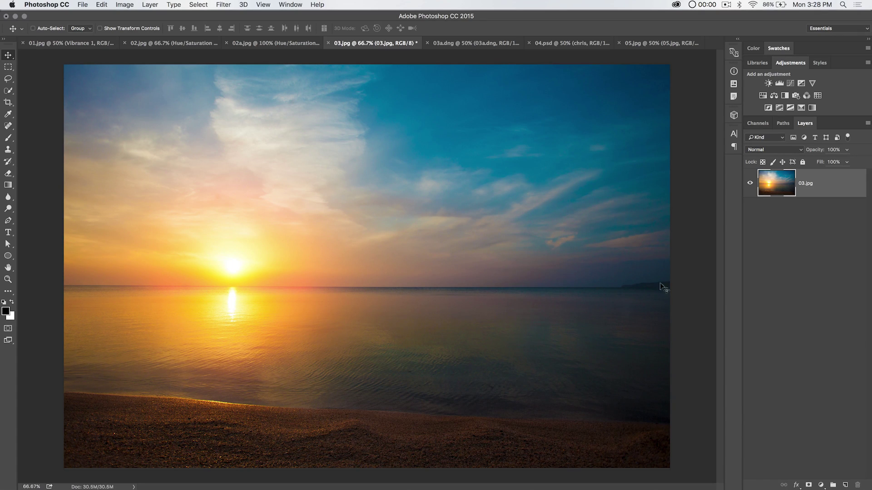
- Browse the Image Adjustments and Layer menus, closing both without applying anything
{"action": "left_click", "coordinate": [129, 5]}
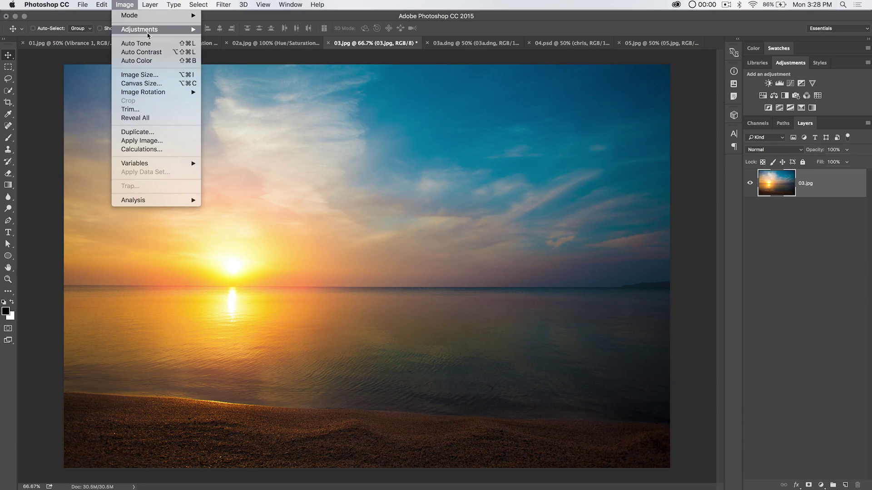
{"action": "mouse_move", "coordinate": [145, 29]}
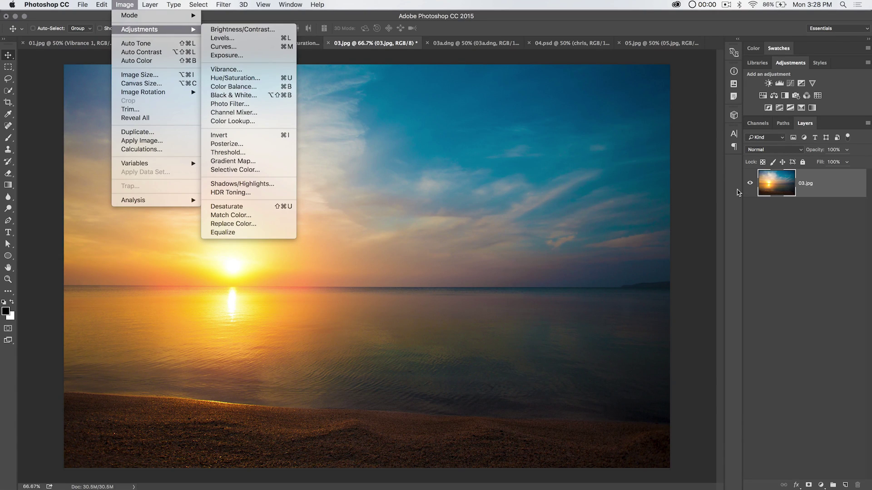
{"action": "left_click", "coordinate": [817, 253]}
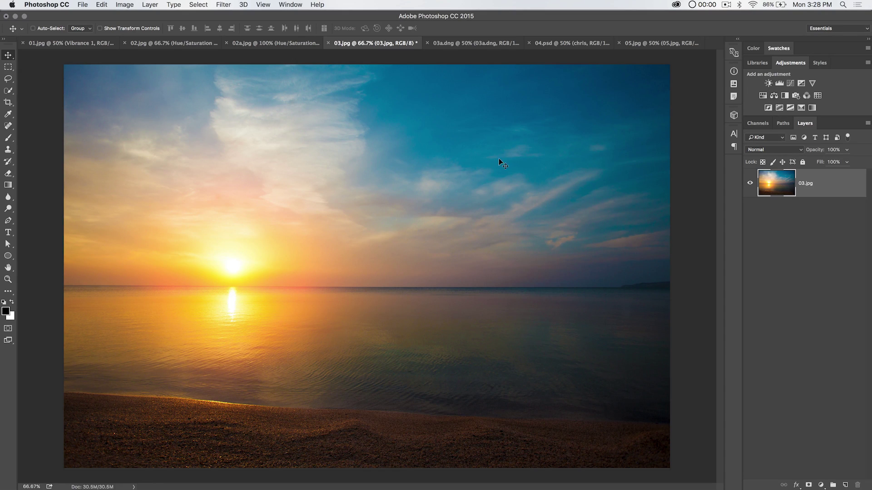
{"action": "left_click", "coordinate": [154, 6]}
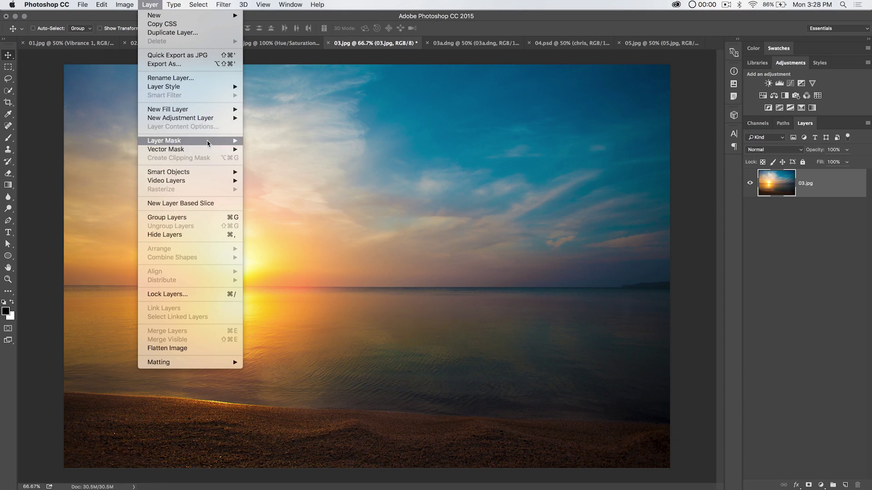
{"action": "mouse_move", "coordinate": [202, 117]}
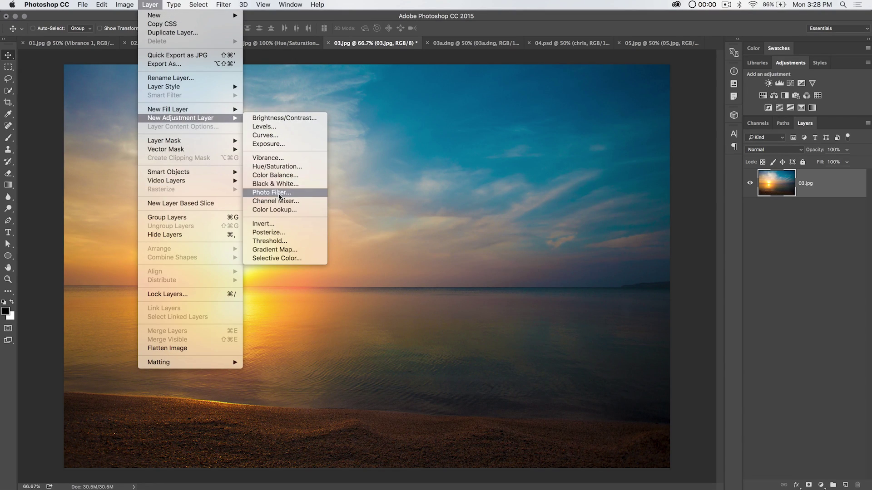
{"action": "left_click", "coordinate": [515, 443]}
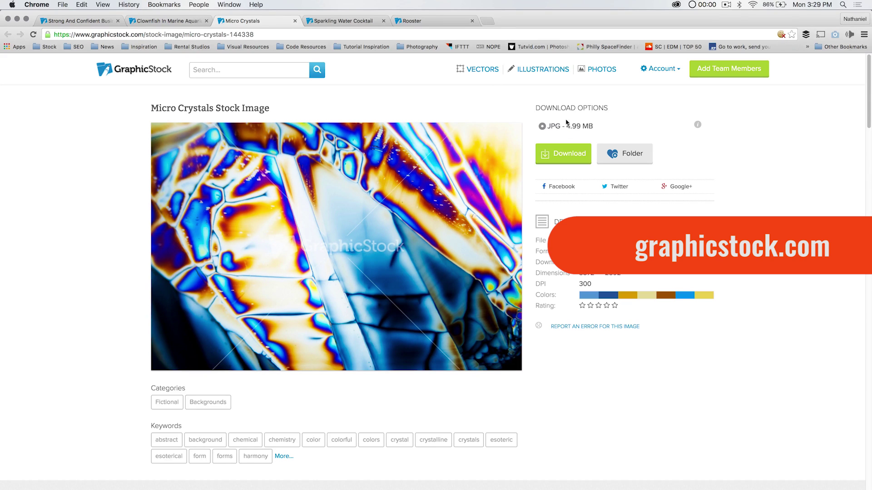
- Create the Color Balance 1 adjustment layer and set its tone to Highlights
{"action": "mouse_move", "coordinate": [423, 212]}
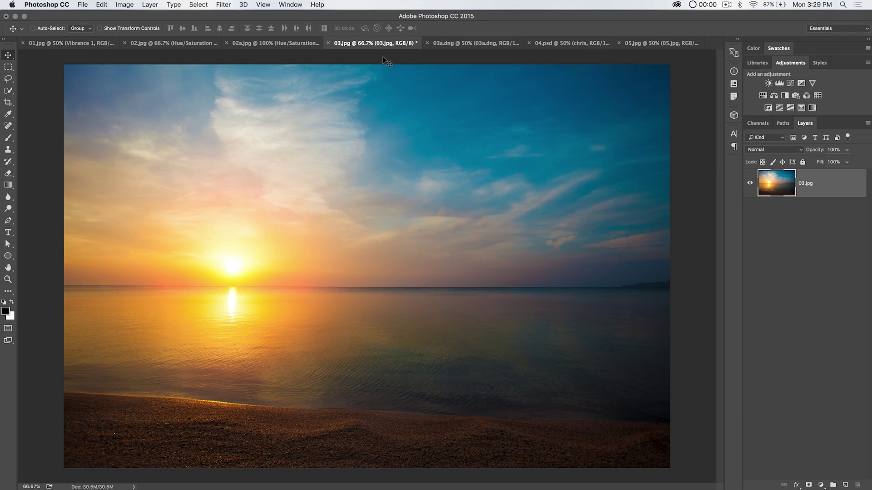
{"action": "left_click", "coordinate": [150, 5]}
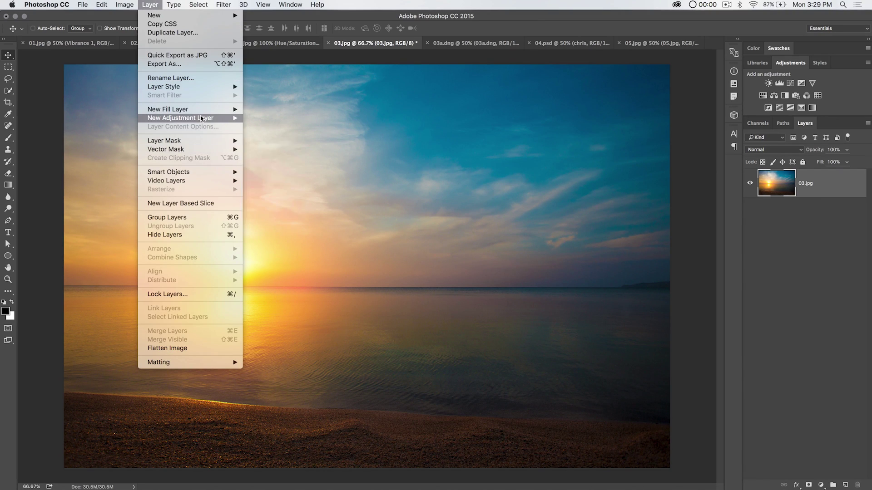
{"action": "mouse_move", "coordinate": [202, 118]}
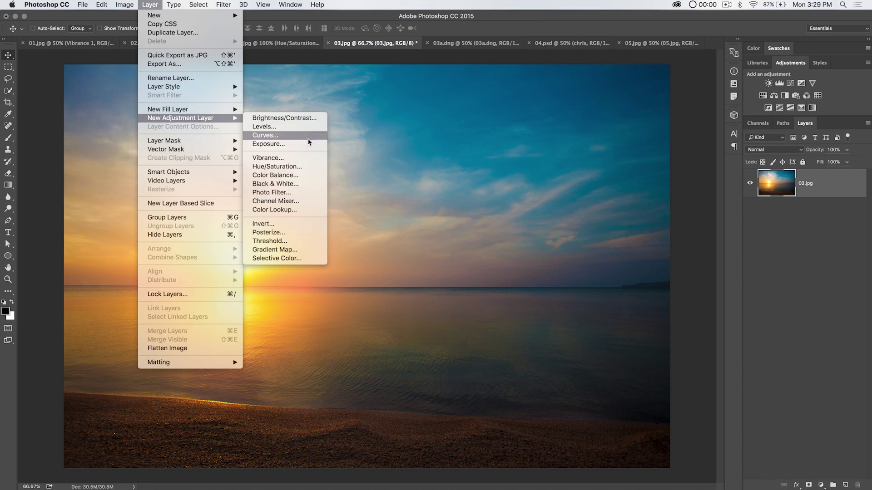
{"action": "left_click", "coordinate": [290, 177]}
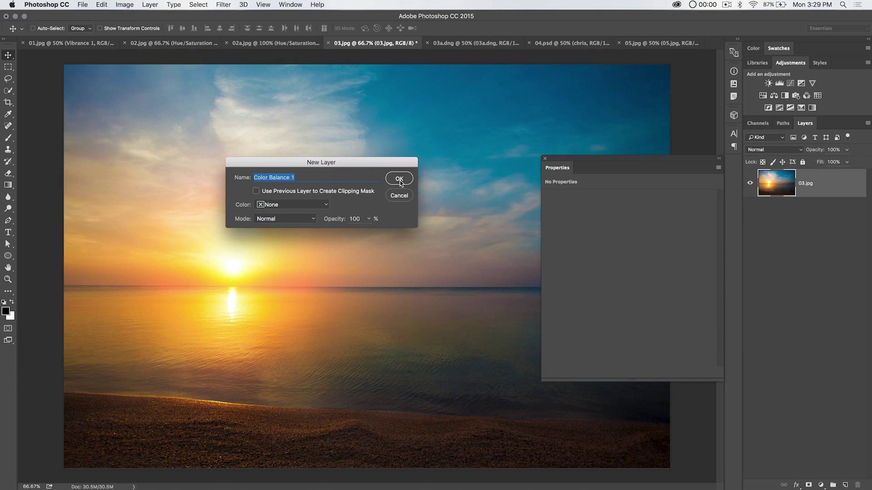
{"action": "left_click", "coordinate": [399, 179]}
{"action": "left_click_drag", "start_coordinate": [655, 160], "coordinate": [514, 106]}
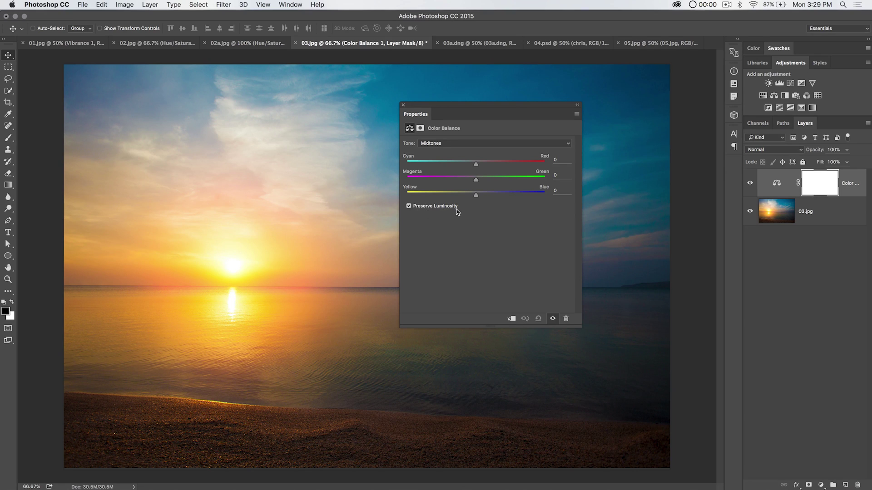
{"action": "left_click", "coordinate": [445, 144]}
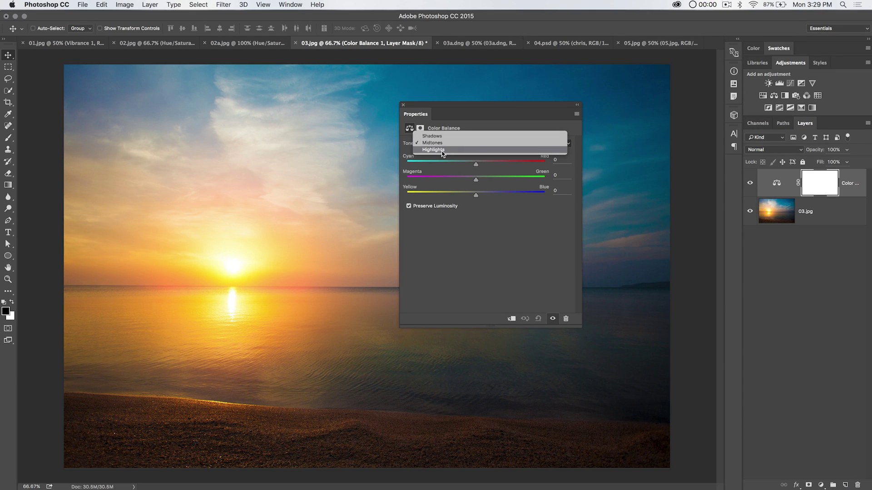
{"action": "left_click", "coordinate": [442, 149]}
- Set the highlights to Cyan/Red +36, Magenta/Green -56 and Yellow/Blue -16
{"action": "left_click_drag", "start_coordinate": [473, 107], "coordinate": [620, 113]}
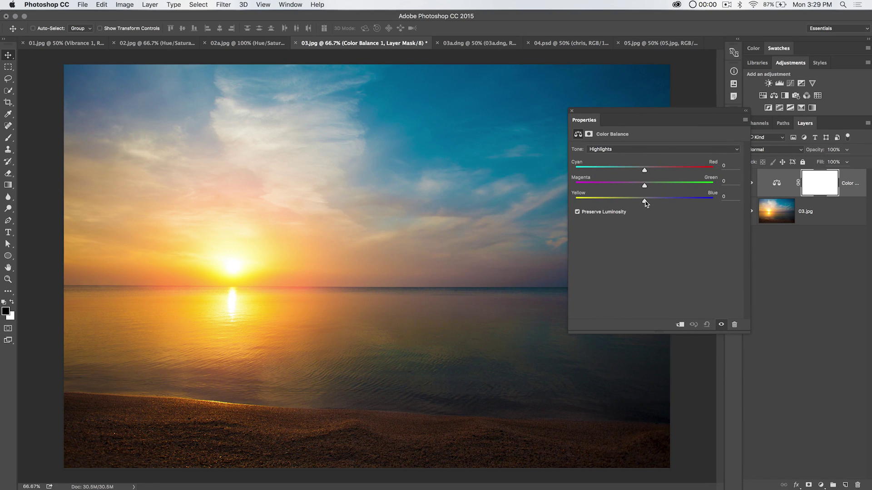
{"action": "left_click_drag", "start_coordinate": [646, 203], "coordinate": [696, 207]}
{"action": "left_click_drag", "start_coordinate": [695, 205], "coordinate": [634, 208]}
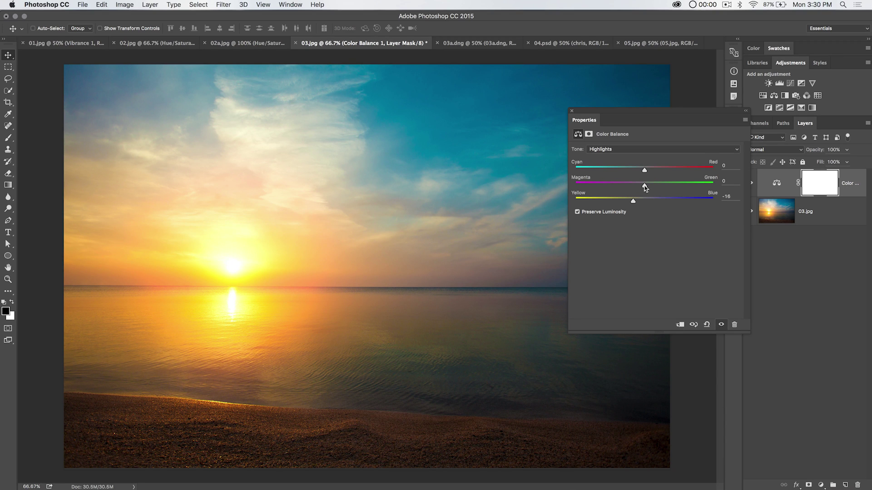
{"action": "left_click_drag", "start_coordinate": [645, 187], "coordinate": [605, 195]}
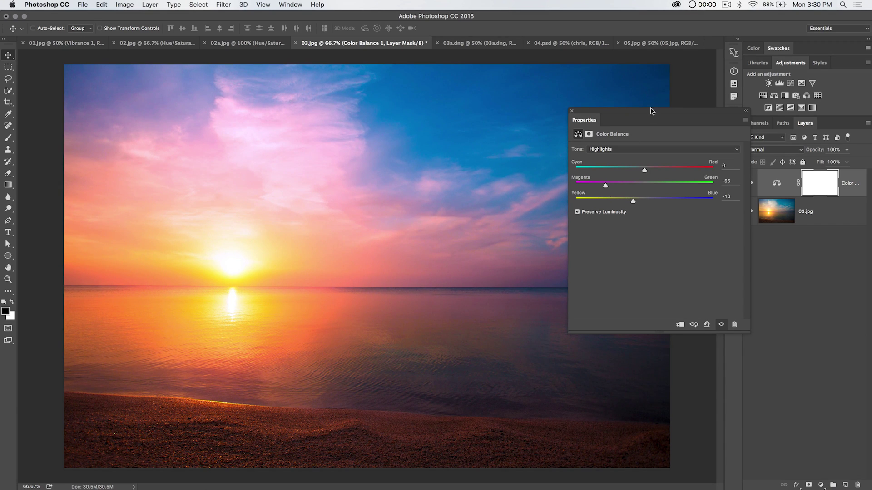
{"action": "left_click_drag", "start_coordinate": [651, 108], "coordinate": [645, 177]}
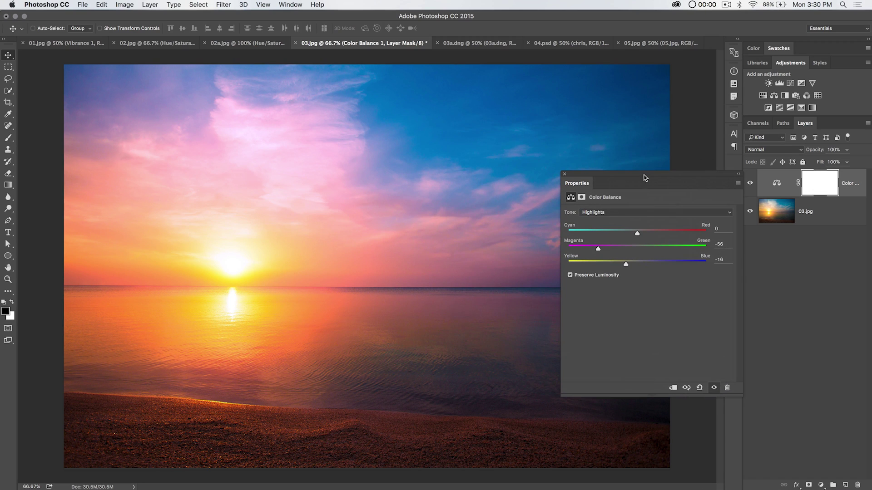
{"action": "left_click_drag", "start_coordinate": [638, 236], "coordinate": [662, 237]}
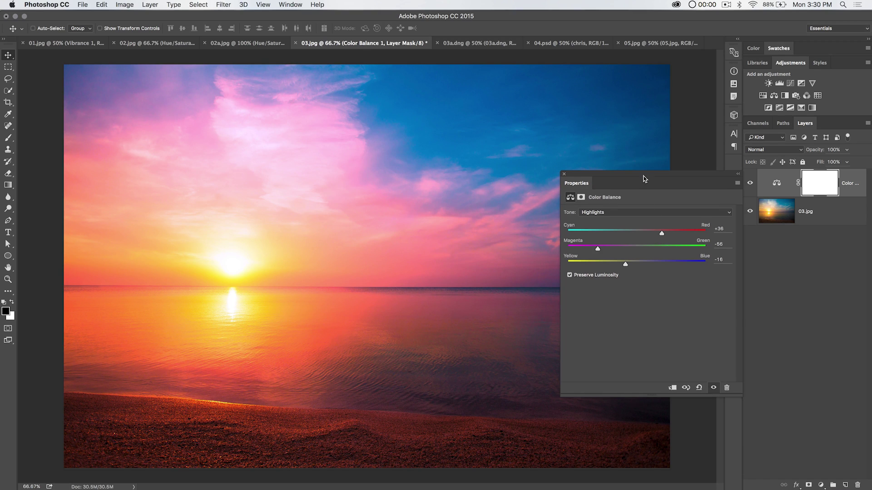
{"action": "left_click_drag", "start_coordinate": [645, 186], "coordinate": [590, 145]}
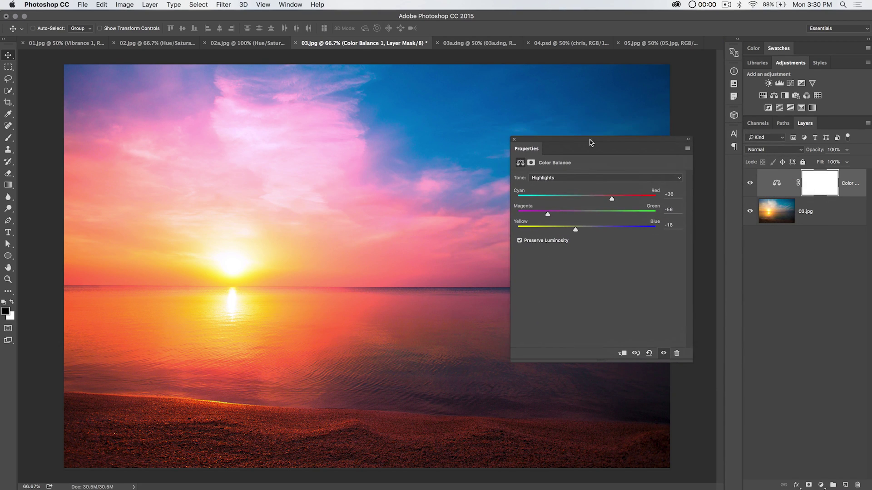
{"action": "left_click", "coordinate": [573, 178]}
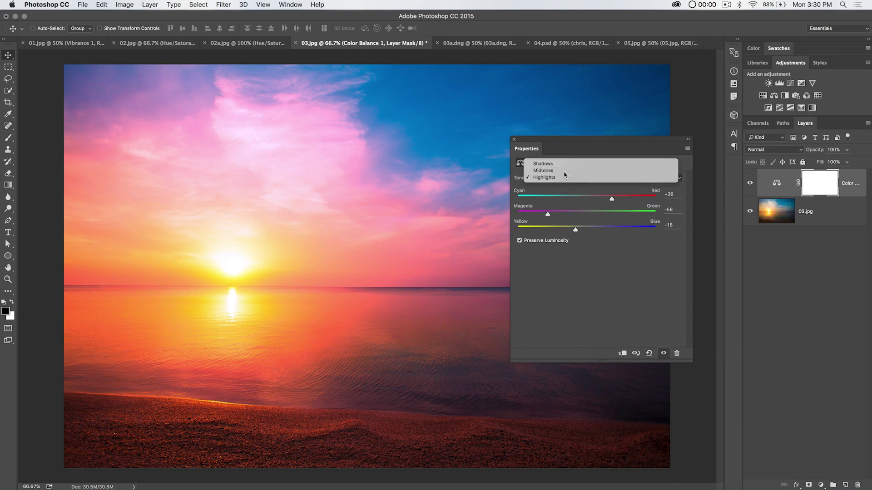
- Switch the tone to Midtones and set red +16, magenta -6, blue +10
{"action": "left_click", "coordinate": [555, 170]}
{"action": "left_click_drag", "start_coordinate": [563, 145], "coordinate": [647, 117]}
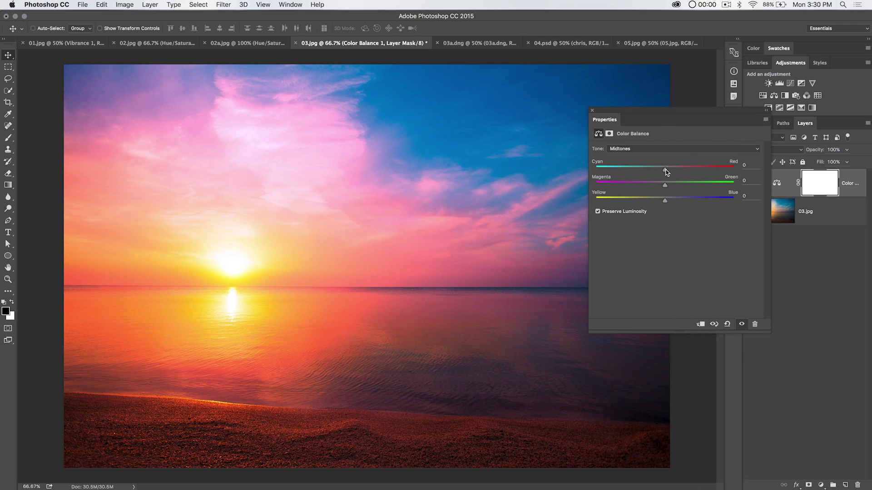
{"action": "left_click_drag", "start_coordinate": [665, 172], "coordinate": [674, 213]}
{"action": "left_click", "coordinate": [625, 148]}
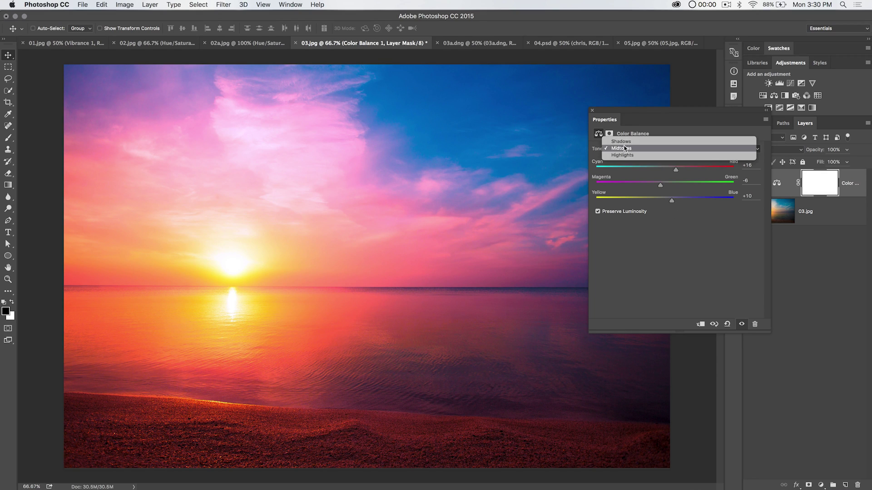
- Set the Shadows tone to +5 red, -11 magenta and +8 blue, then close Properties
{"action": "left_click", "coordinate": [626, 141]}
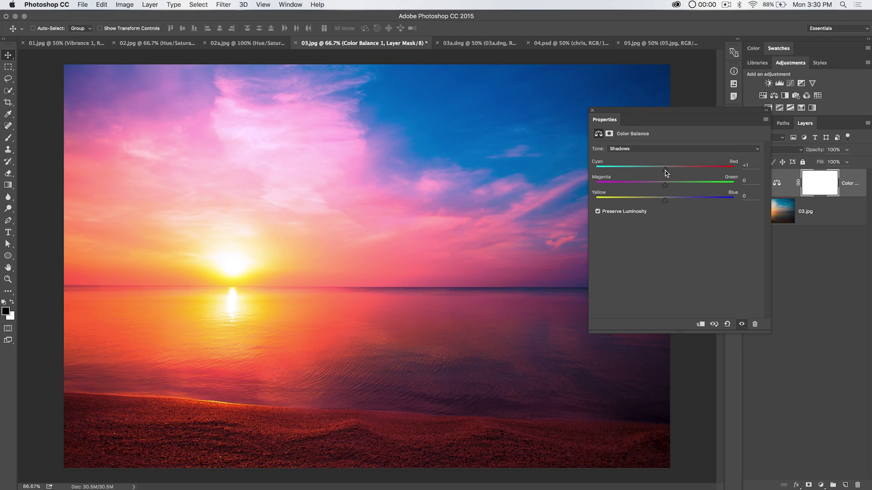
{"action": "mouse_move", "coordinate": [665, 173]}
{"action": "left_mouse_down"}
{"action": "mouse_move", "coordinate": [643, 174]}
{"action": "mouse_move", "coordinate": [679, 171]}
{"action": "mouse_move", "coordinate": [669, 175]}
{"action": "left_mouse_up"}
{"action": "left_click", "coordinate": [665, 186]}
{"action": "mouse_move", "coordinate": [666, 189]}
{"action": "left_mouse_down"}
{"action": "mouse_move", "coordinate": [682, 190]}
{"action": "mouse_move", "coordinate": [657, 191]}
{"action": "mouse_move", "coordinate": [671, 205]}
{"action": "left_mouse_up"}
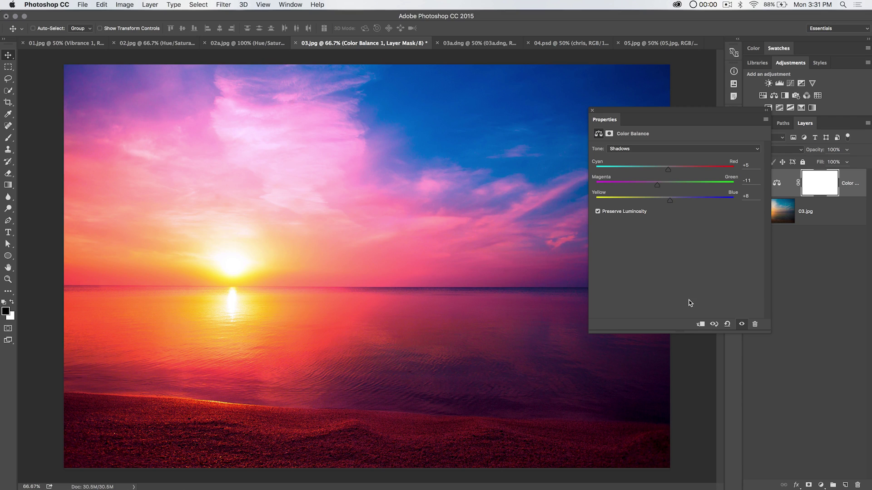
{"action": "left_click_drag", "start_coordinate": [684, 112], "coordinate": [572, 200]}
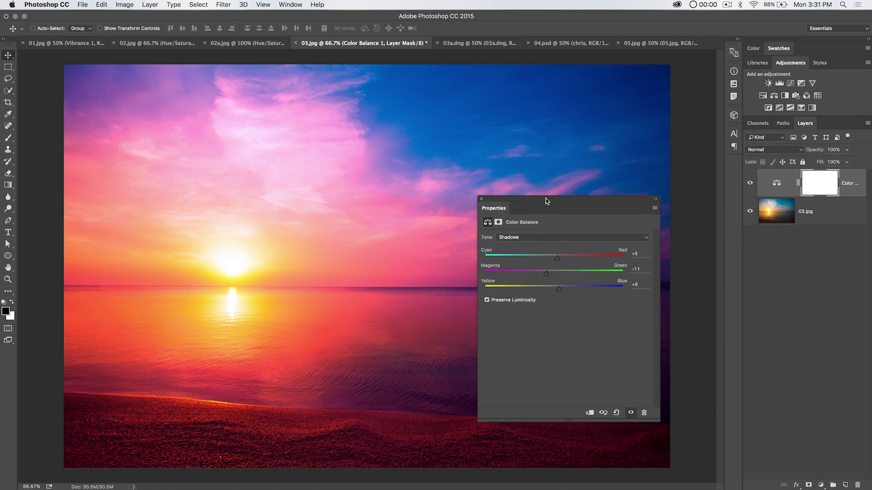
{"action": "left_click", "coordinate": [479, 197]}
- Toggle the Color Balance layer to compare and try Soft Light and Multiply blend modes
{"action": "left_click", "coordinate": [749, 183]}
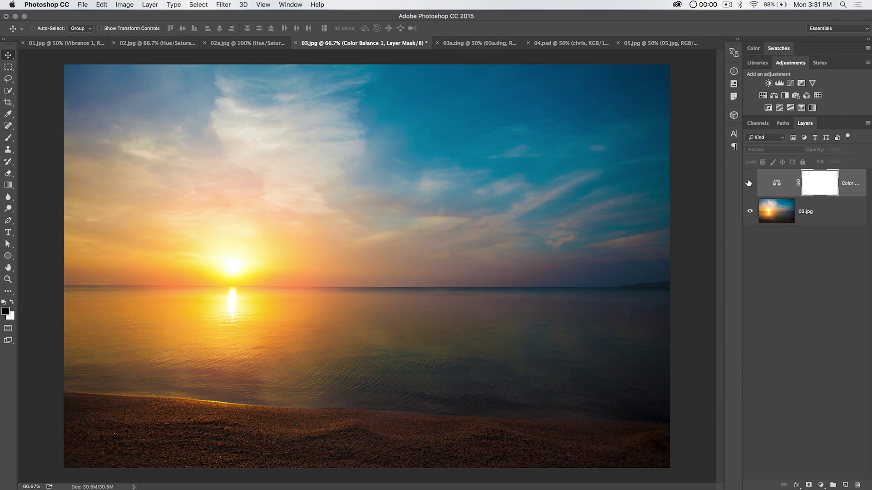
{"action": "left_click", "coordinate": [749, 183]}
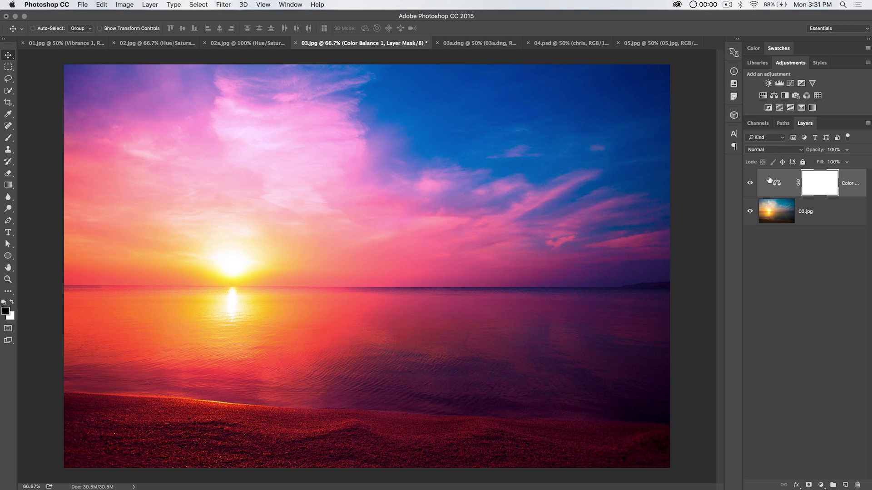
{"action": "left_click", "coordinate": [770, 149]}
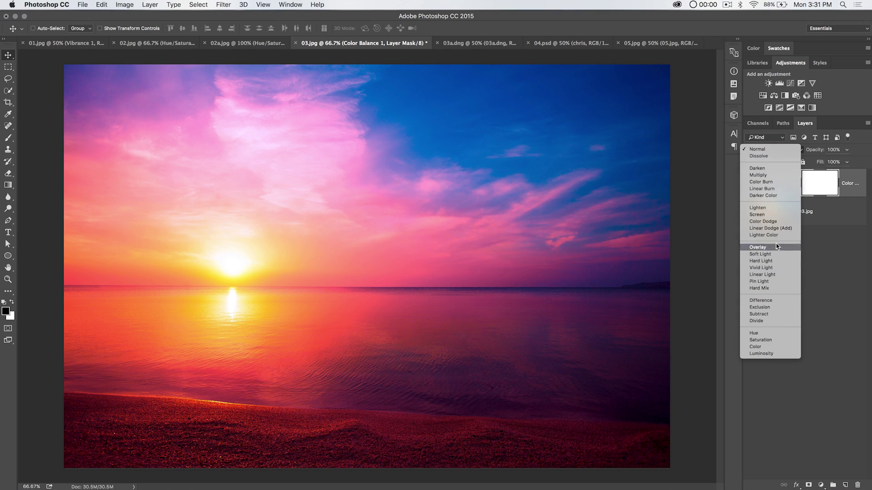
{"action": "left_click", "coordinate": [772, 255]}
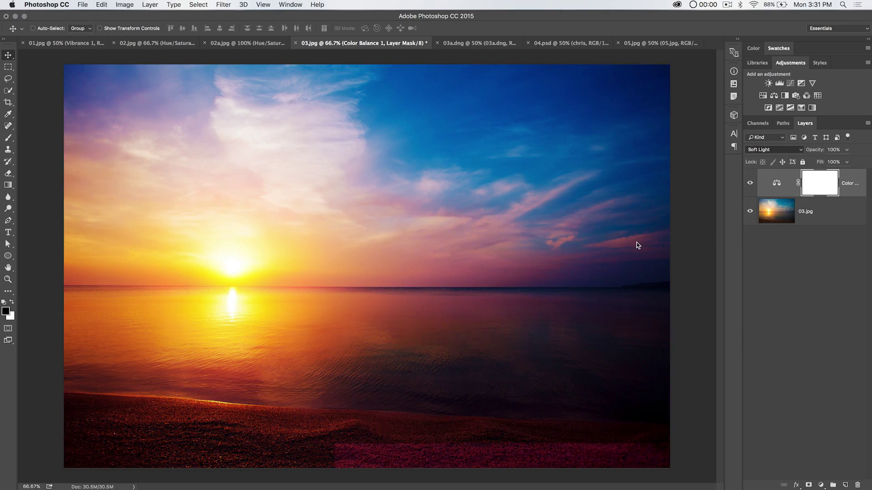
{"action": "left_click", "coordinate": [769, 151]}
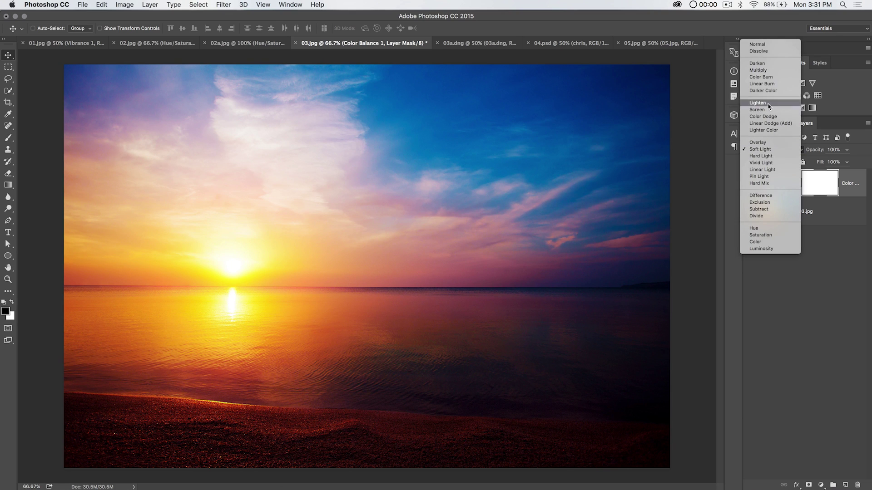
{"action": "left_click", "coordinate": [758, 70]}
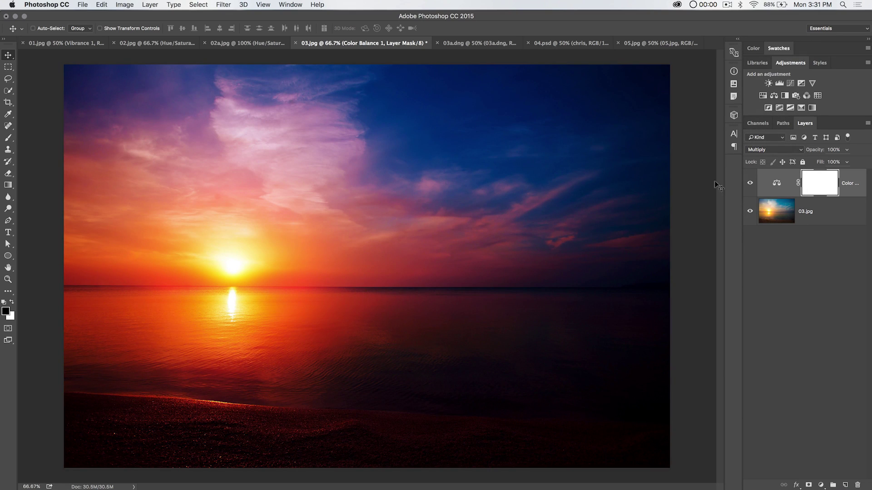
{"action": "left_click_drag", "start_coordinate": [807, 149], "coordinate": [781, 149]}
- Return the blend mode to Normal and lower the Color Balance opacity to 62%
{"action": "left_click", "coordinate": [772, 149]}
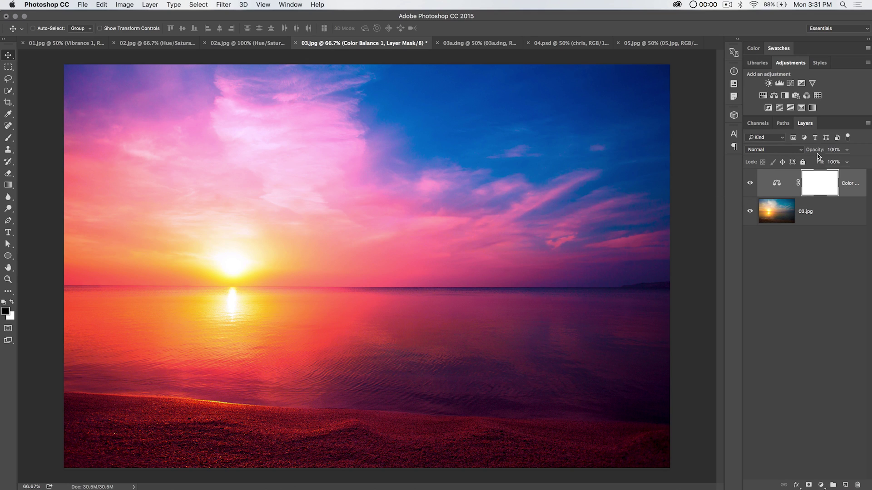
{"action": "left_click_drag", "start_coordinate": [815, 149], "coordinate": [796, 150]}
{"action": "left_click", "coordinate": [749, 183]}
{"action": "left_click", "coordinate": [749, 182]}
{"action": "left_click", "coordinate": [486, 43]}
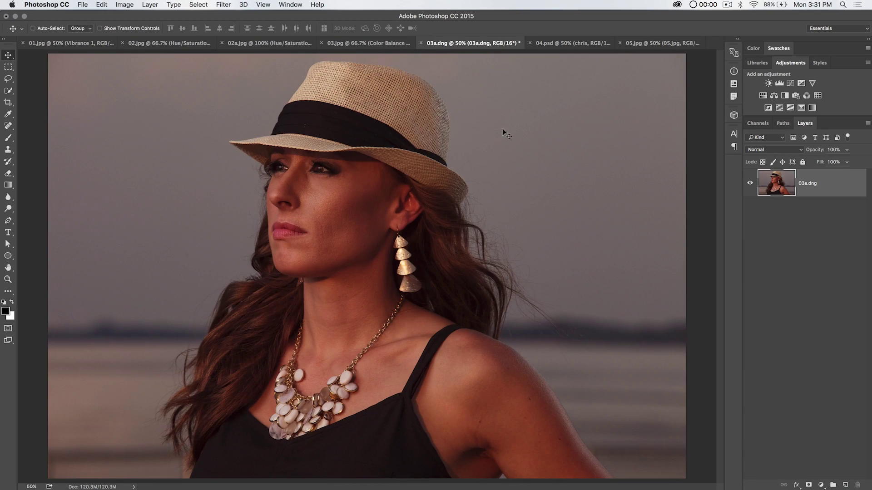
- Add a Color Balance layer to the portrait and shift its shadows toward cyan and blue
{"action": "left_click", "coordinate": [774, 96]}
{"action": "left_click_drag", "start_coordinate": [600, 208], "coordinate": [610, 137]}
{"action": "left_click", "coordinate": [573, 174]}
{"action": "left_click", "coordinate": [563, 166]}
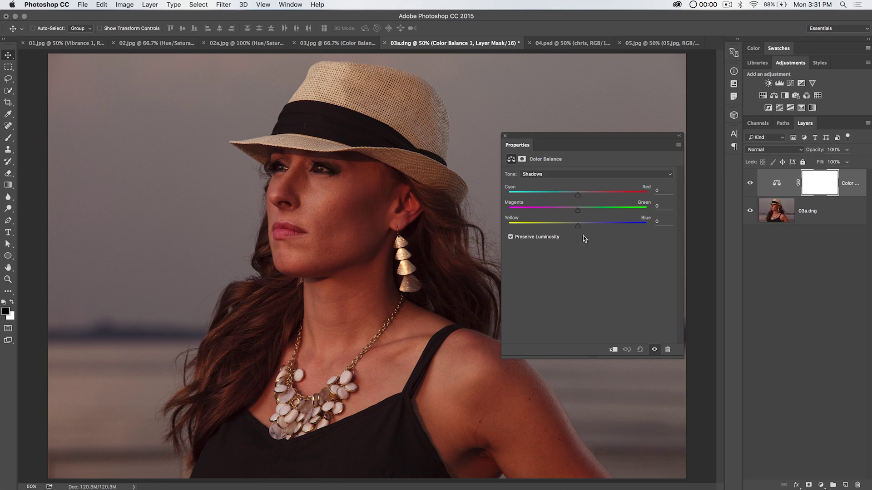
{"action": "left_click_drag", "start_coordinate": [578, 227], "coordinate": [588, 227]}
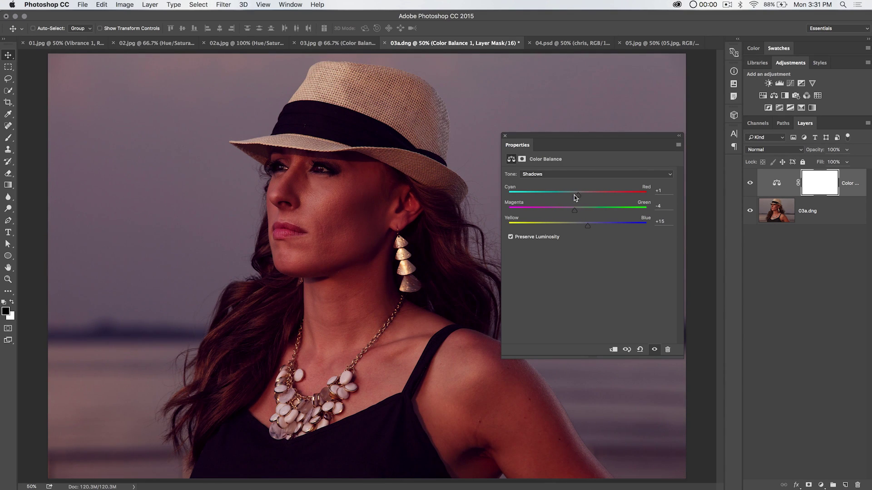
{"action": "left_click_drag", "start_coordinate": [578, 196], "coordinate": [566, 197]}
- Shift the highlights and midtones toward cyan and blue, then close Properties
{"action": "left_click", "coordinate": [566, 175]}
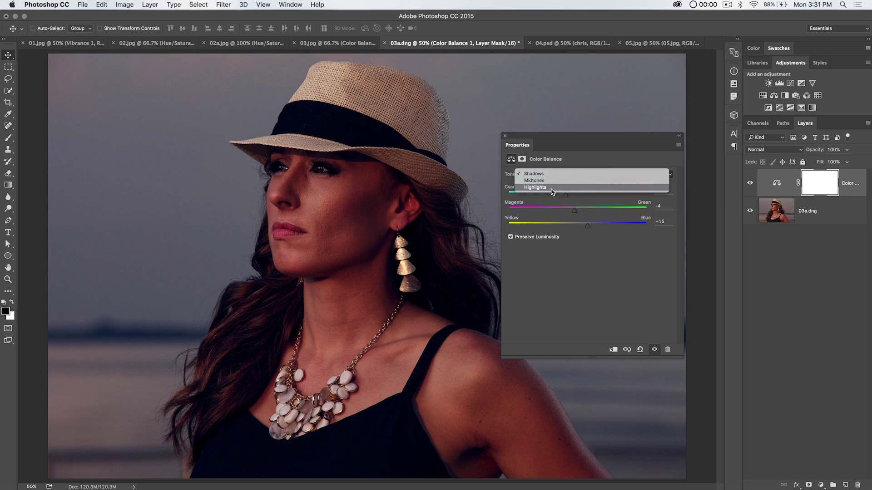
{"action": "left_click", "coordinate": [551, 190]}
{"action": "left_click_drag", "start_coordinate": [578, 227], "coordinate": [560, 204]}
{"action": "left_click", "coordinate": [556, 174]}
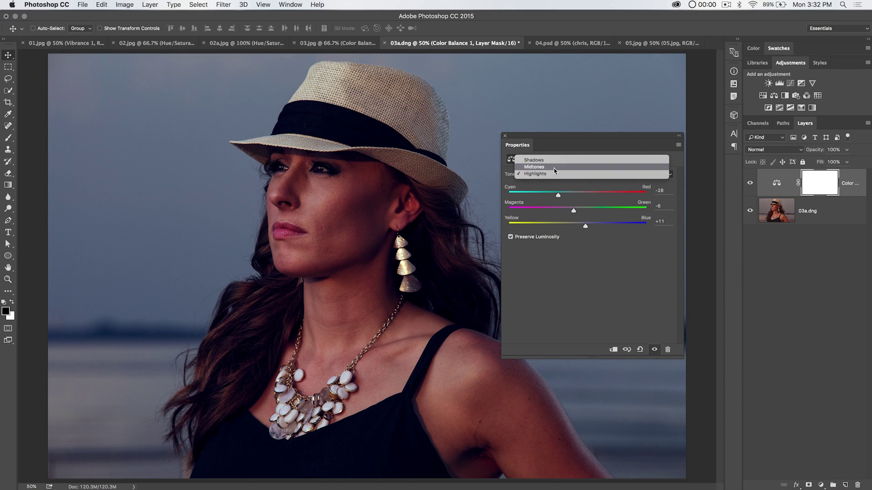
{"action": "left_click", "coordinate": [554, 169]}
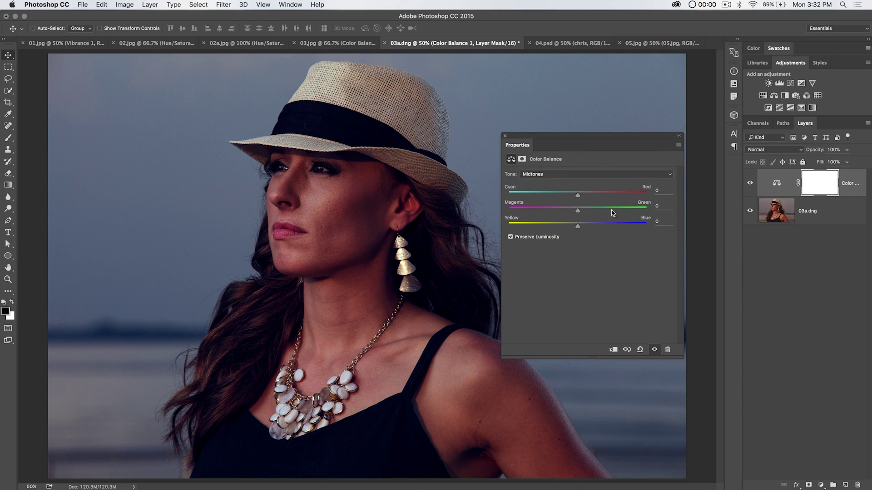
{"action": "left_click_drag", "start_coordinate": [579, 199], "coordinate": [580, 217]}
{"action": "mouse_move", "coordinate": [577, 227]}
{"action": "left_mouse_down"}
{"action": "mouse_move", "coordinate": [566, 229]}
{"action": "mouse_move", "coordinate": [587, 232]}
{"action": "left_mouse_up"}
{"action": "left_click", "coordinate": [505, 136]}
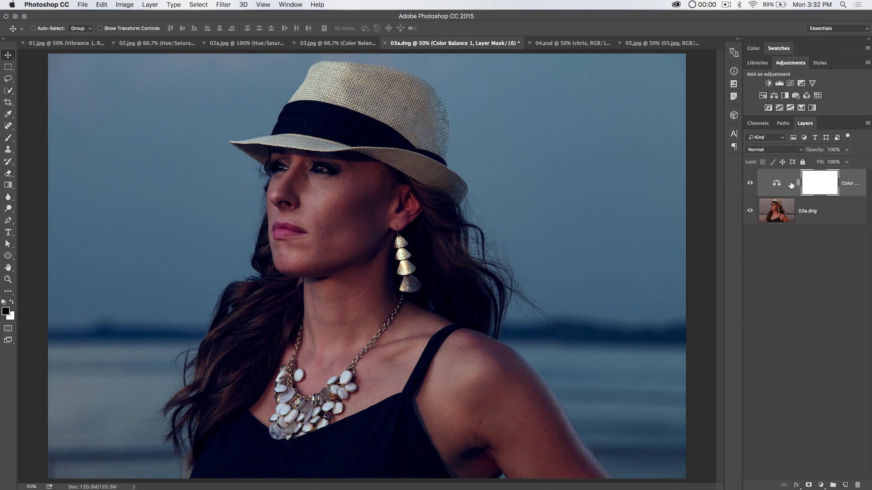
{"action": "left_click", "coordinate": [807, 97]}
- Make the Channel Mixer monochrome with Red +82, in Multiply mode at 23% opacity
{"action": "left_click", "coordinate": [515, 199]}
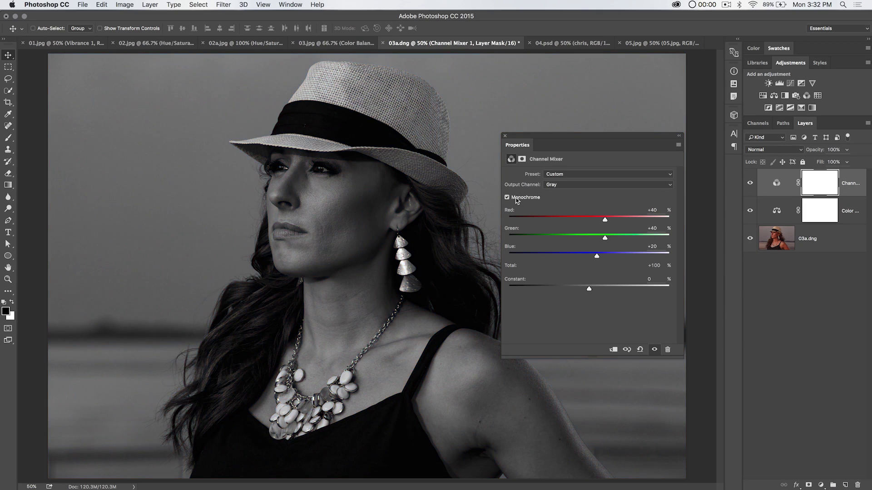
{"action": "left_click_drag", "start_coordinate": [603, 218], "coordinate": [622, 219]}
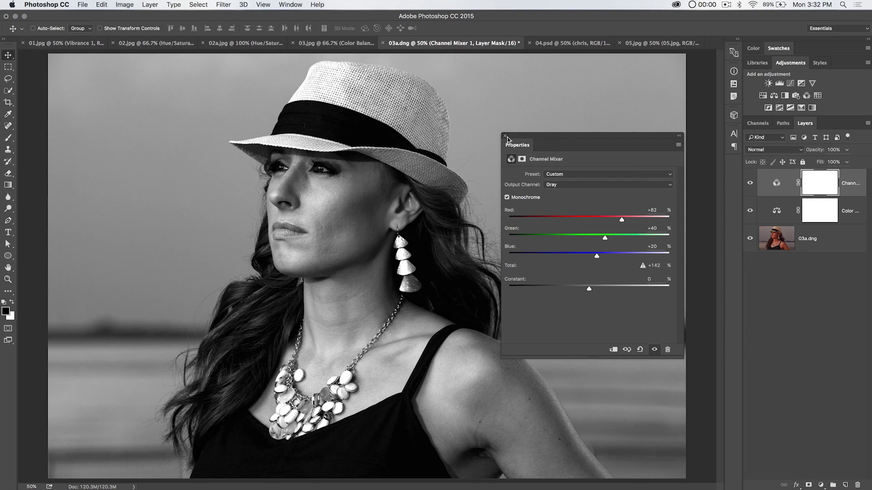
{"action": "left_click", "coordinate": [505, 137]}
{"action": "left_click", "coordinate": [773, 150]}
{"action": "left_click", "coordinate": [771, 178]}
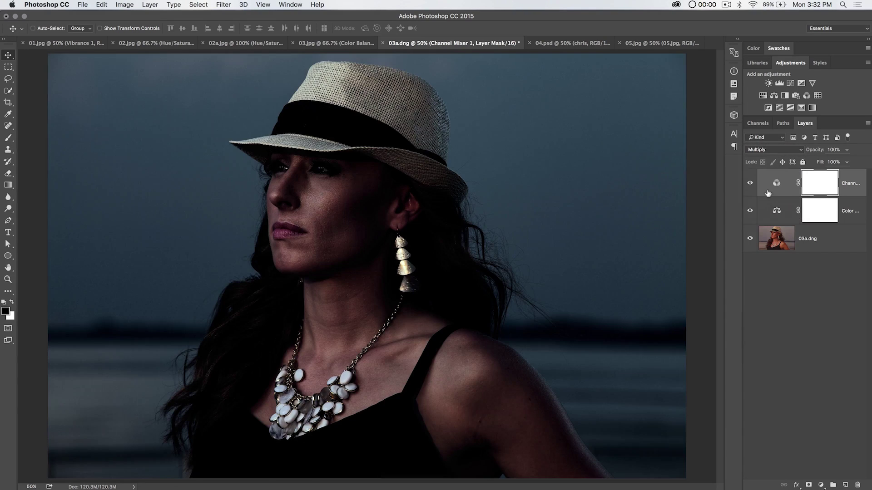
{"action": "left_click_drag", "start_coordinate": [815, 149], "coordinate": [778, 150]}
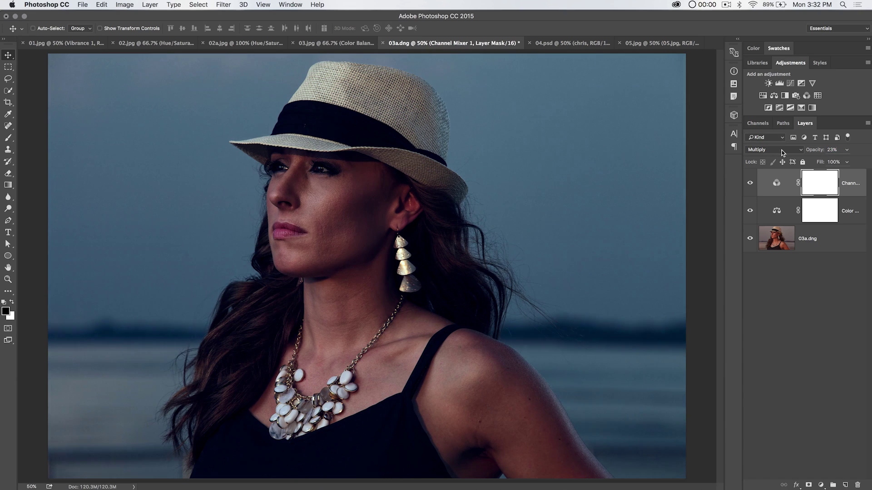
{"action": "left_click", "coordinate": [749, 182]}
{"action": "left_click", "coordinate": [750, 183]}
- Raise the Color Balance layer's opacity to 89%
{"action": "left_click", "coordinate": [778, 209]}
{"action": "left_click", "coordinate": [804, 150]}
{"action": "left_click_drag", "start_coordinate": [804, 150], "coordinate": [808, 150]}
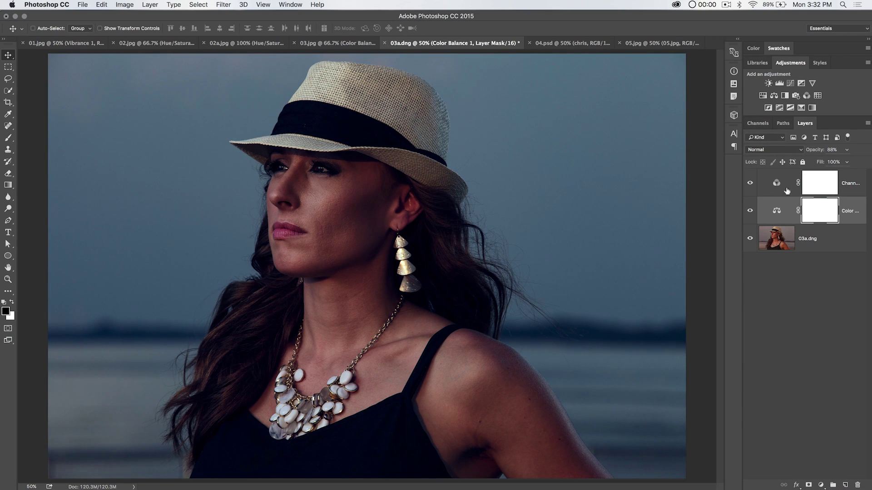
{"action": "left_click", "coordinate": [748, 239], "text": "alt"}
{"action": "left_click", "coordinate": [748, 239], "text": "alt"}
{"action": "left_click", "coordinate": [776, 182]}
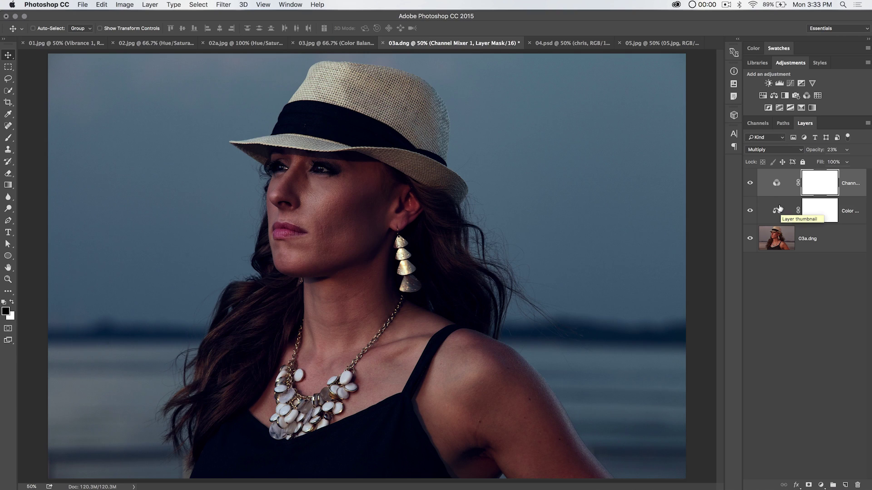
{"action": "left_click", "coordinate": [775, 184]}
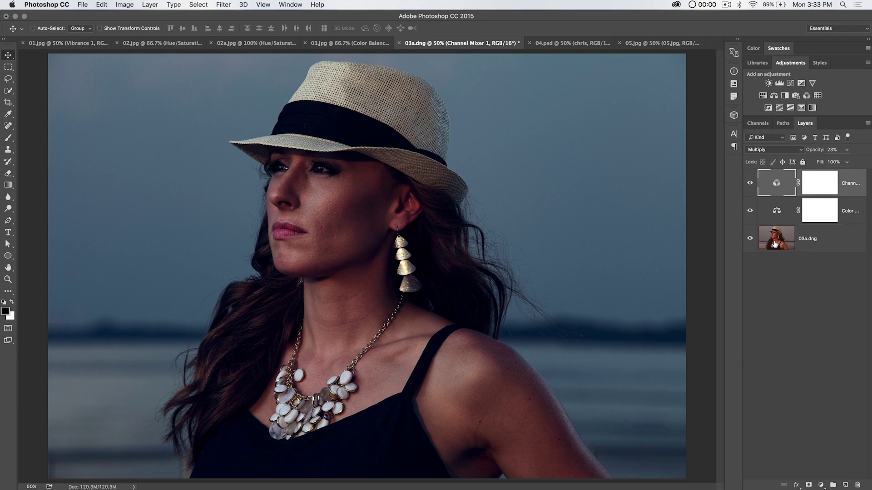
{"action": "left_click", "coordinate": [776, 240]}
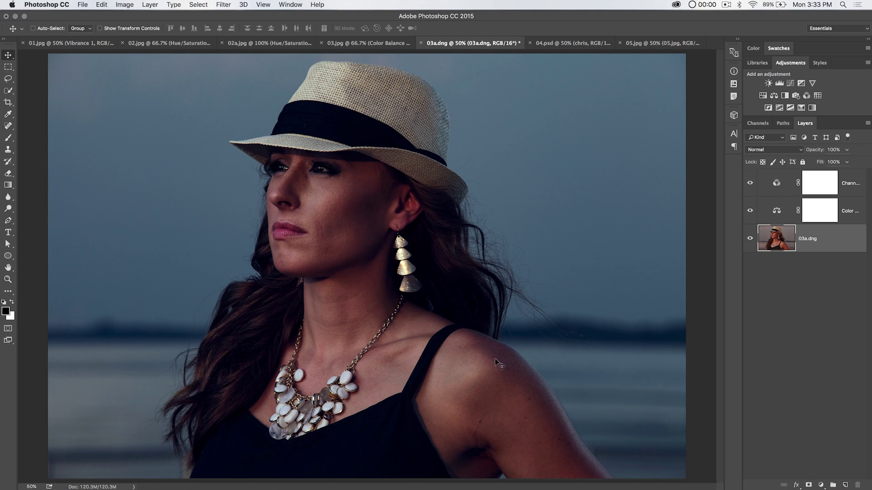
{"action": "left_click", "coordinate": [776, 212]}
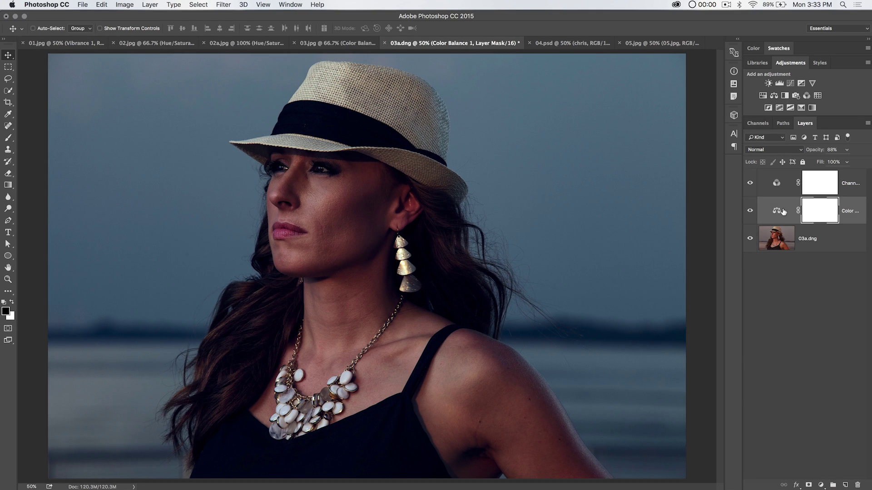